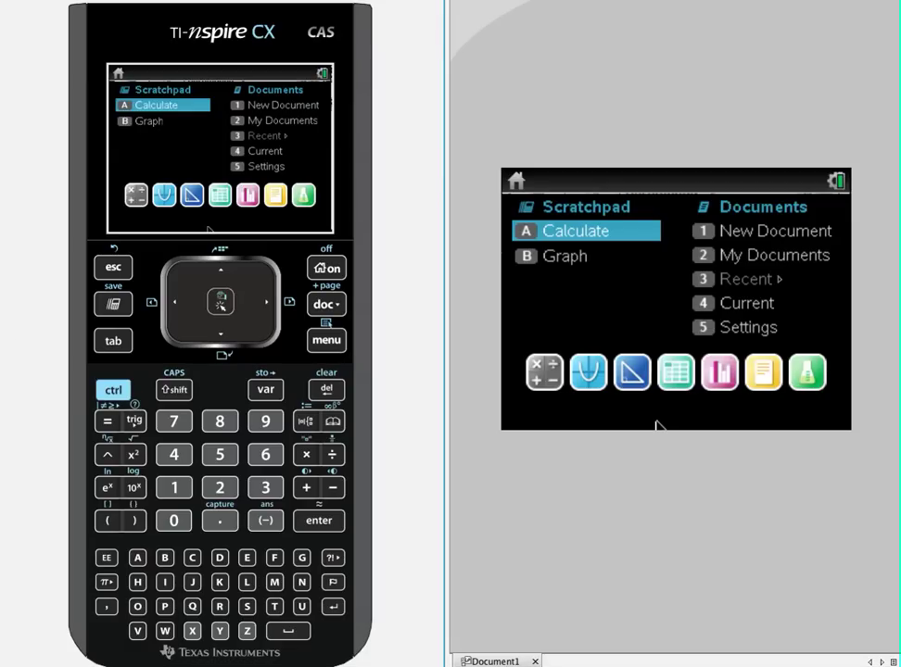
Open the Scratchpad and return to its empty Calculate page
left_click(112, 306)
left_click(112, 306)
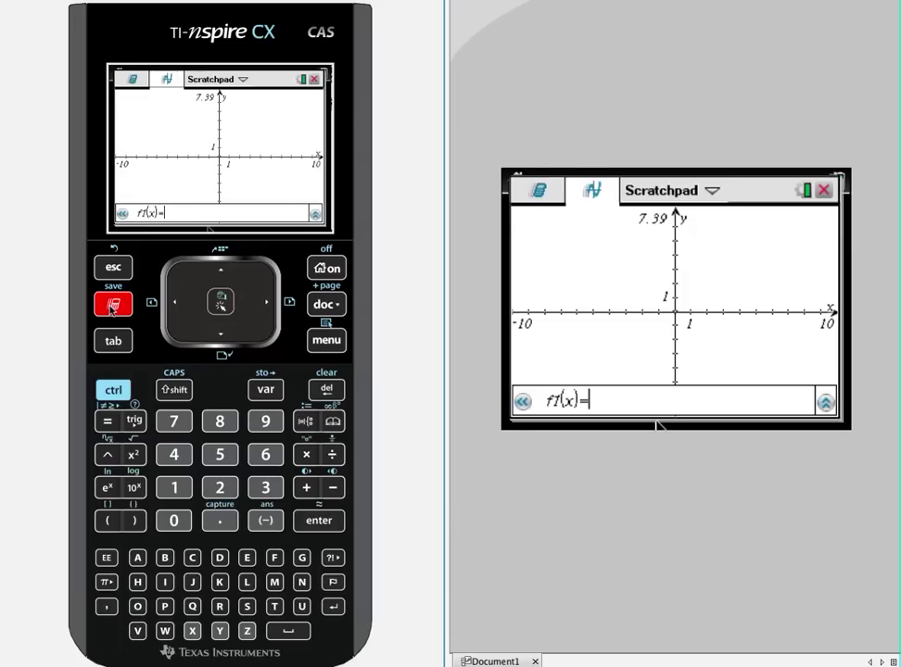
left_click(112, 306)
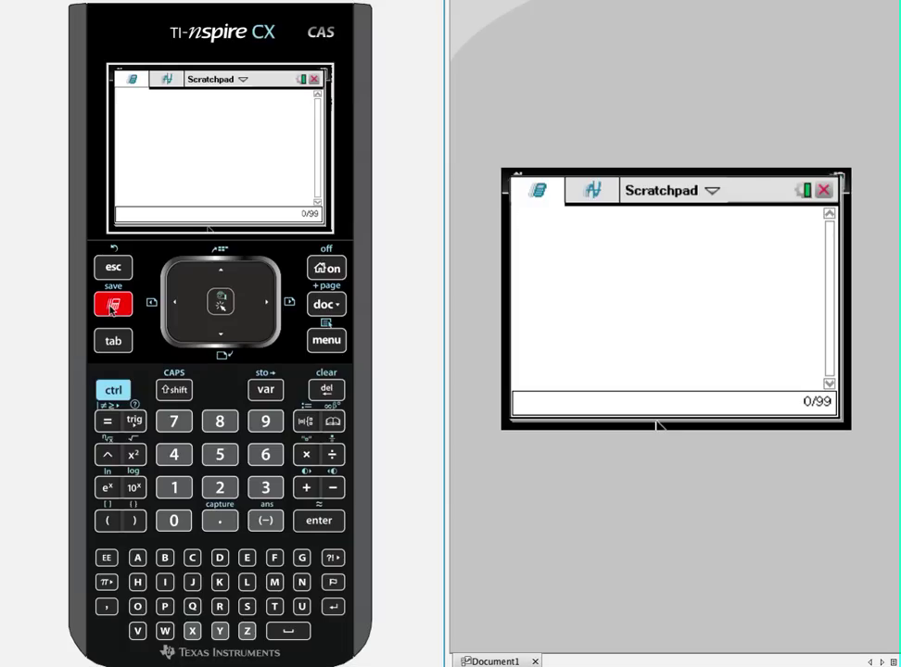
Open the Statistics > Distributions > Normal Cdf dialog (lower bound −∞, μ 0, σ 1)
left_click(332, 341)
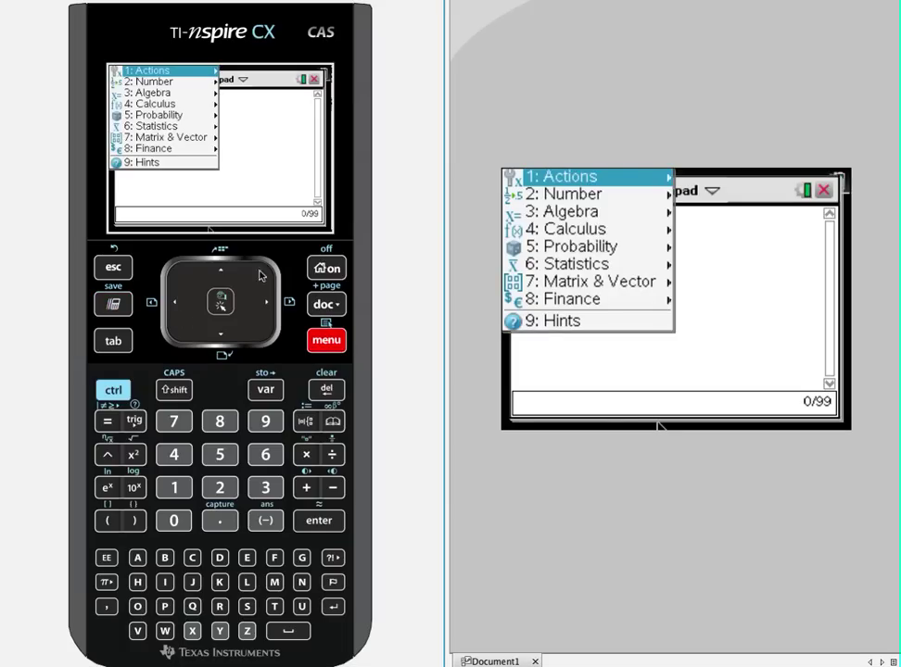
mouse_move(594, 268)
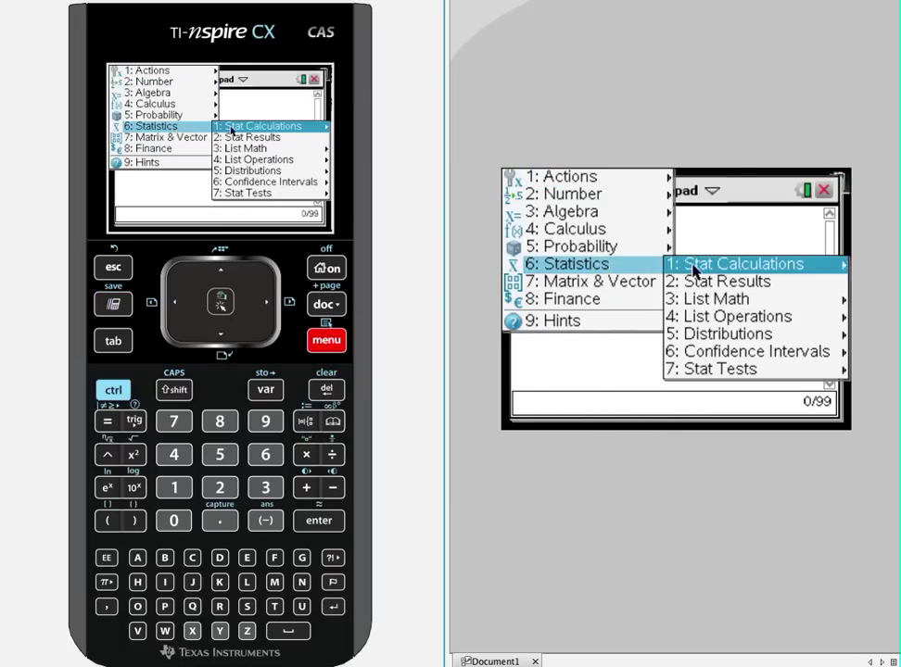
mouse_move(766, 341)
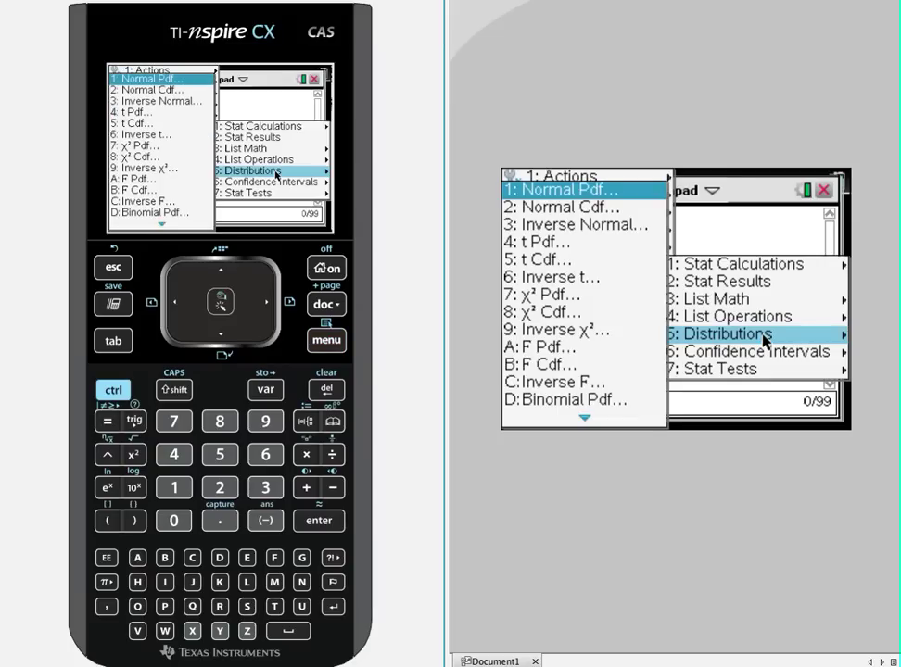
left_click(580, 213)
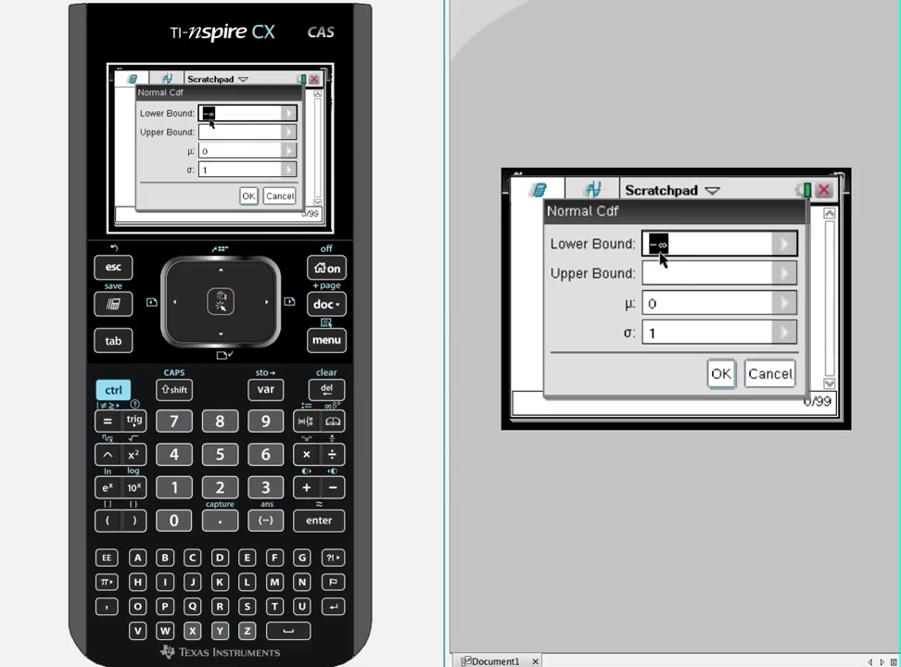
Enter 2 as the Normal Cdf upper bound, keeping lower bound −∞
left_click(668, 280)
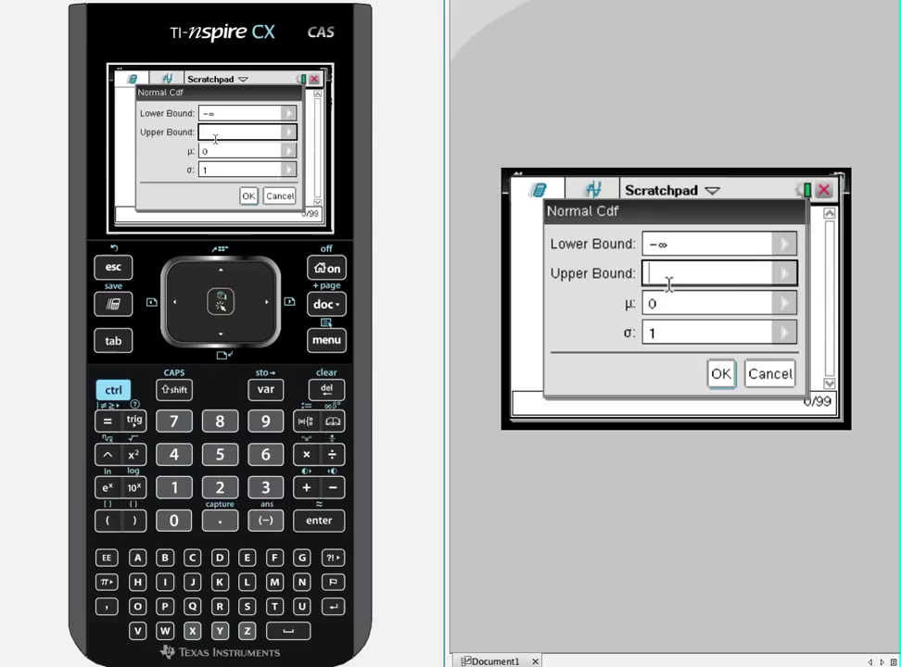
type("2")
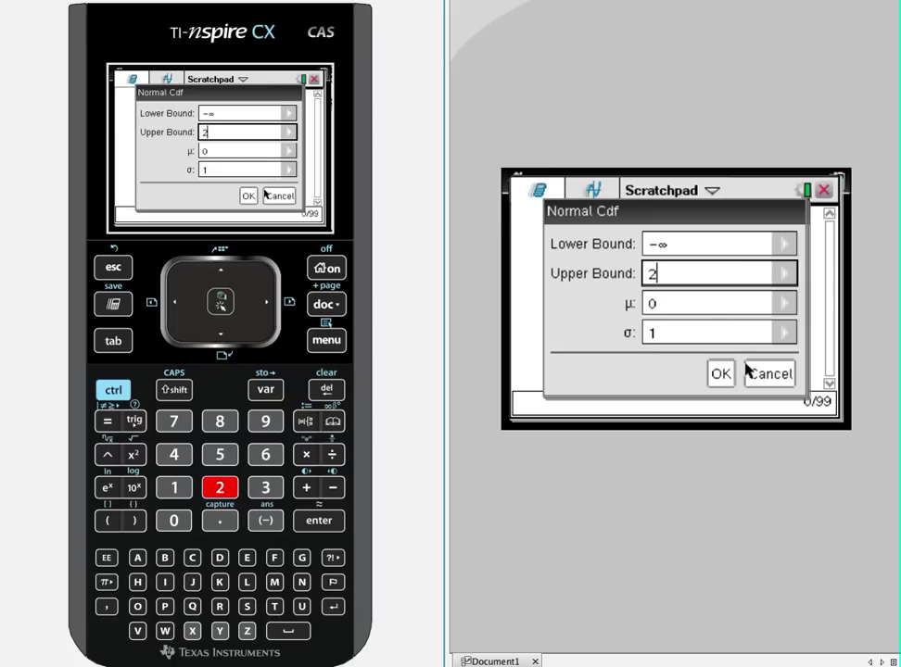
left_click(719, 376)
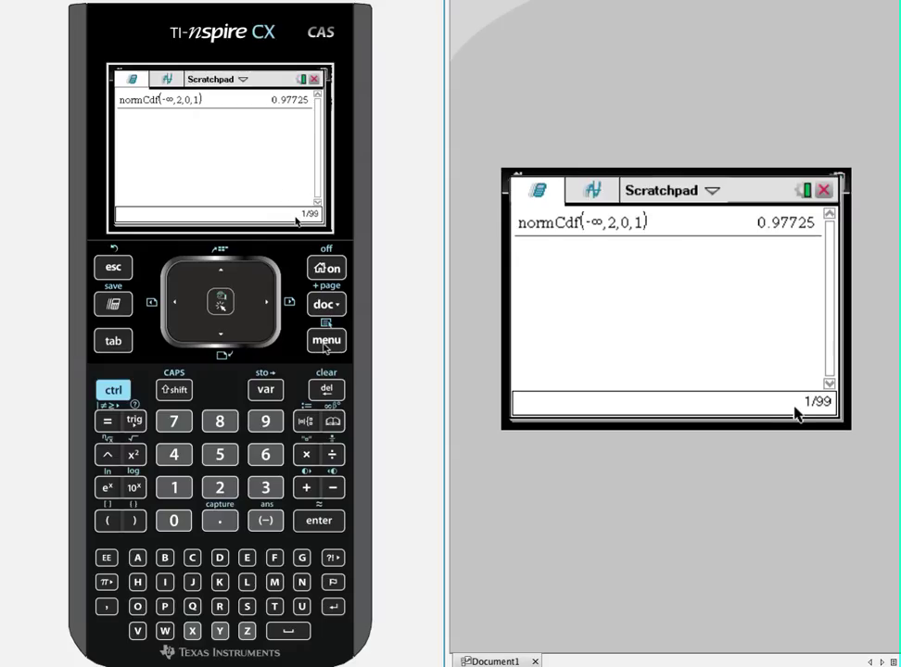
Open a new Normal Cdf dialog from Statistics > Distributions
key("ctrl+m")
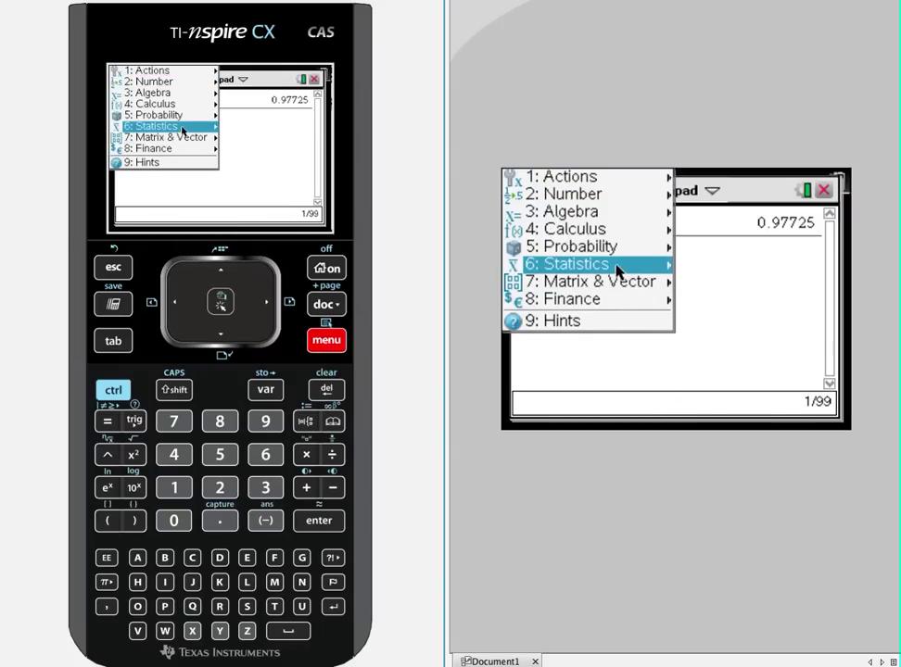
mouse_move(617, 268)
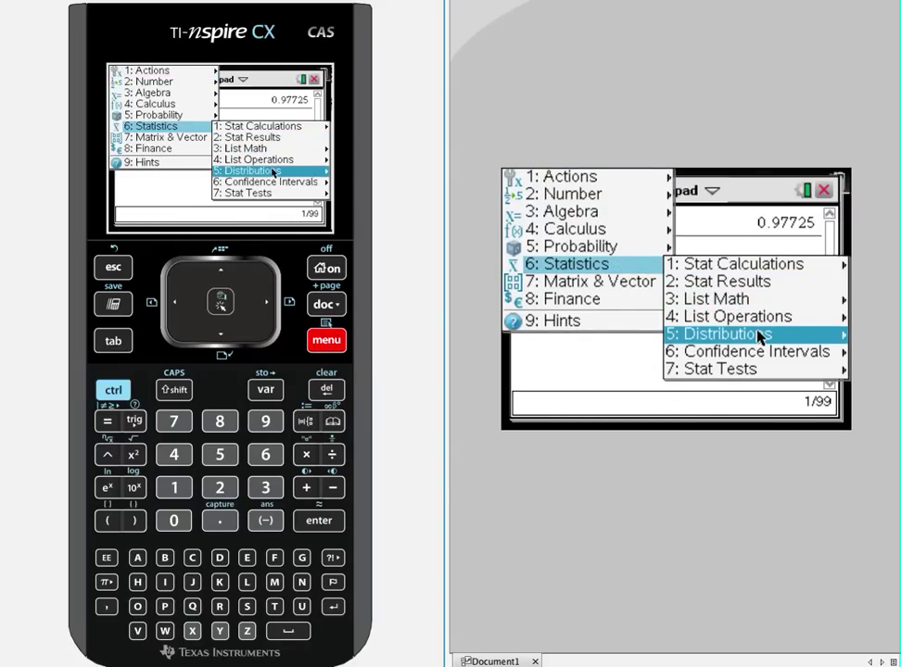
mouse_move(708, 333)
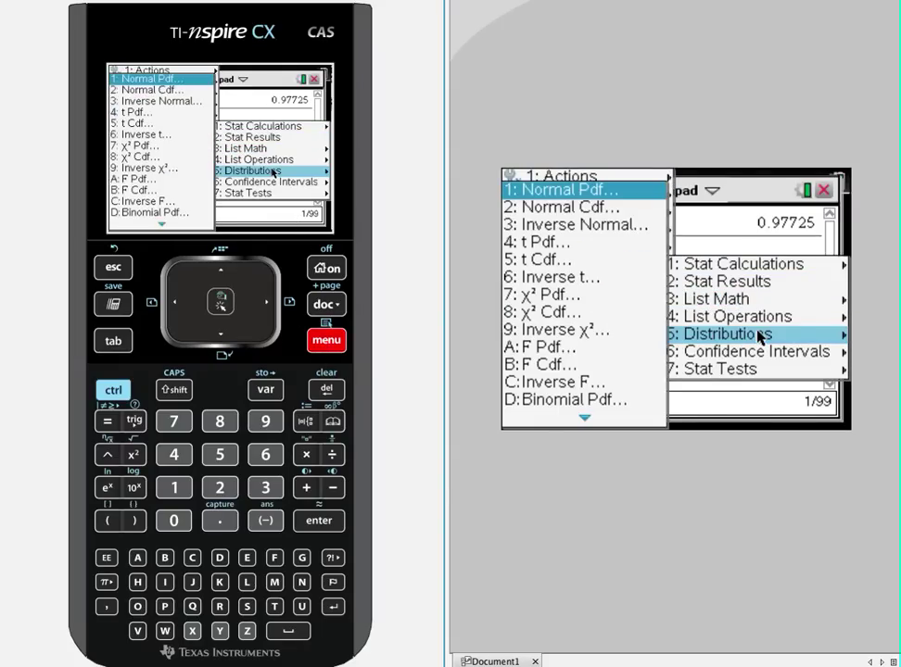
left_click(612, 217)
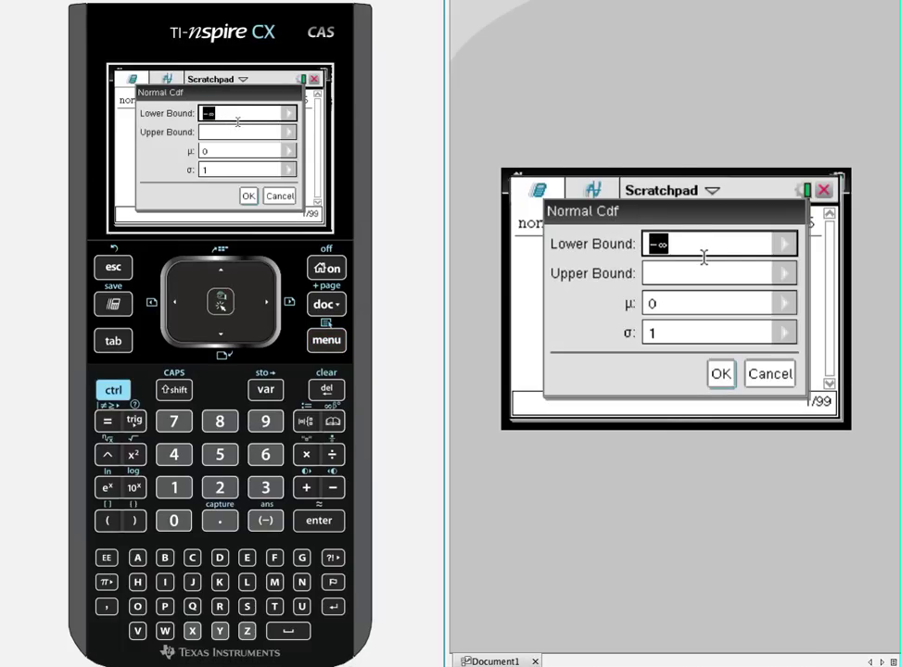
Set lower bound 2 and upper bound ∞, giving normCdf(2,∞,0,1) = 0.02275
type("2")
left_click(682, 276)
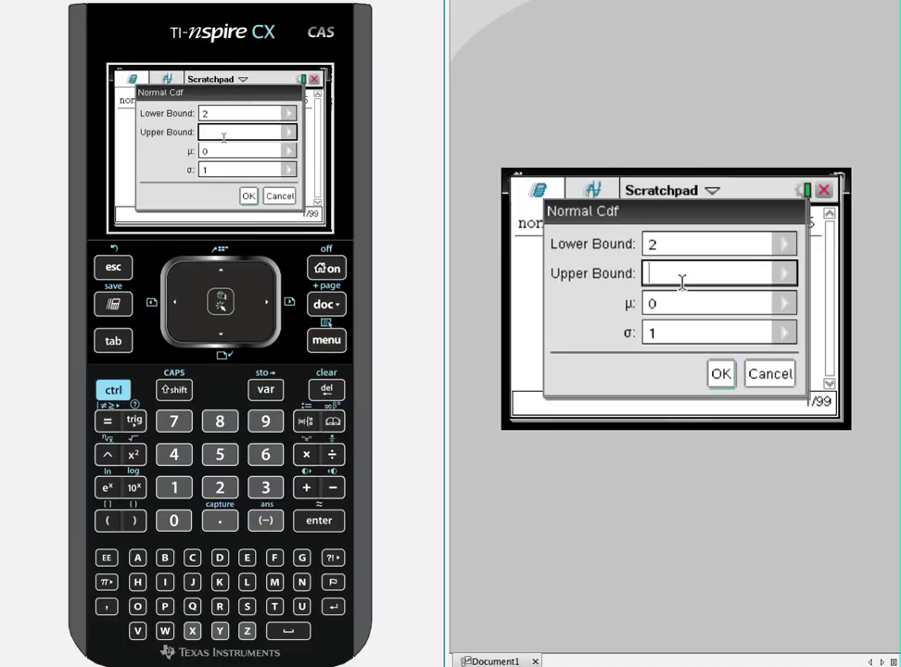
left_click(108, 582)
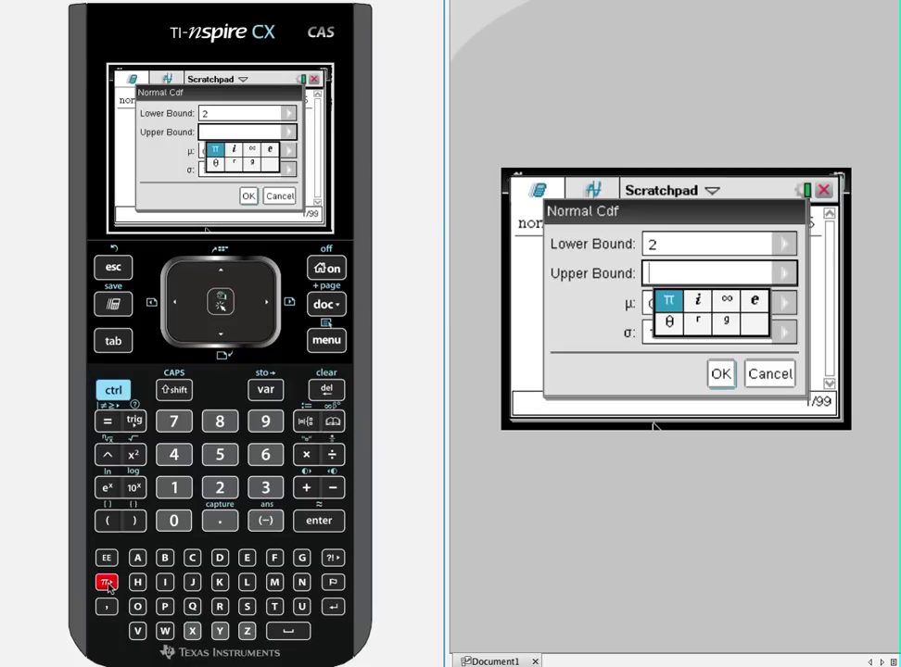
left_click(731, 301)
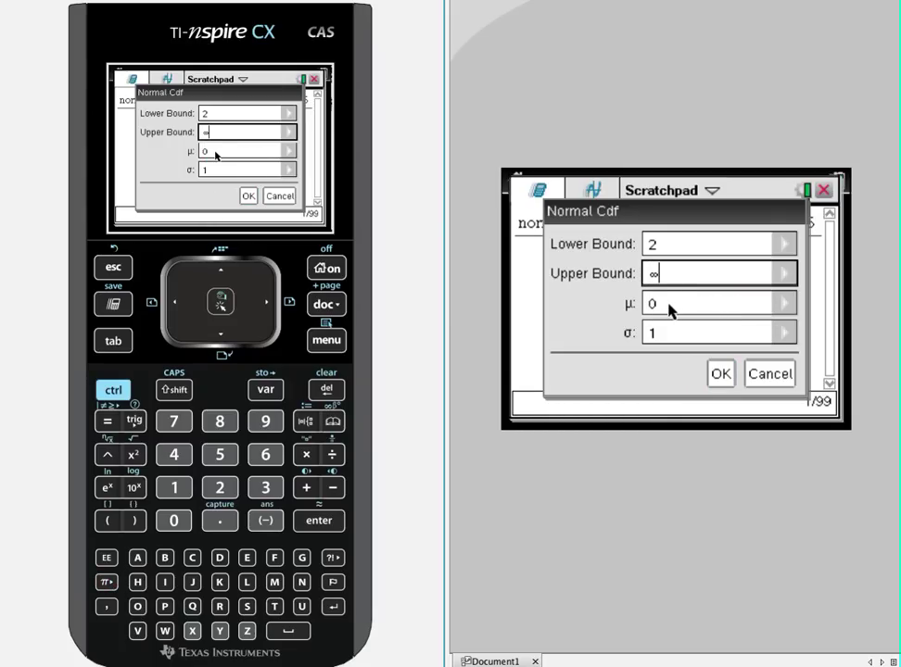
left_click(722, 373)
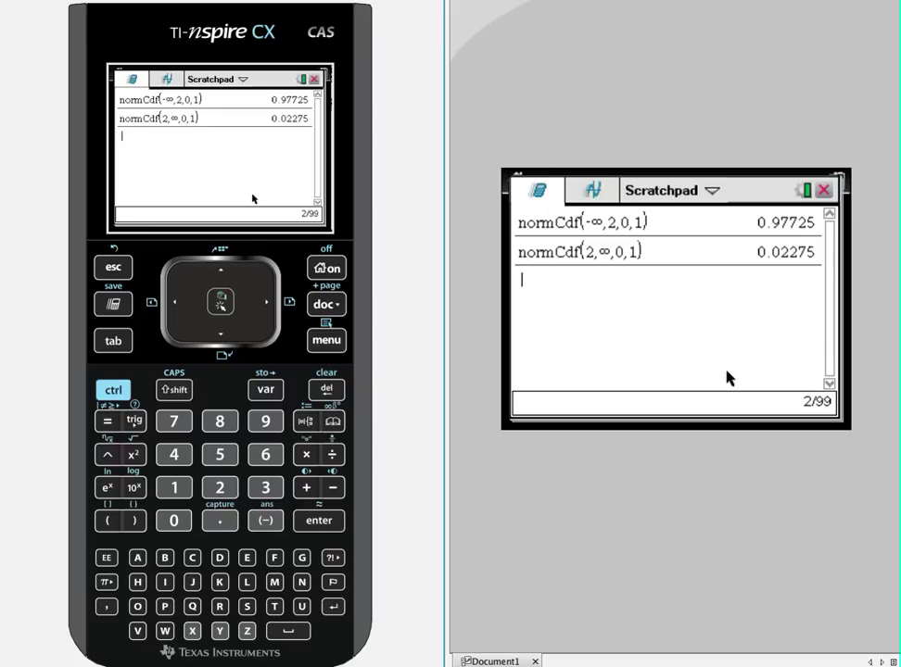
Compute normCdf(-∞,-2,0,1) with upper bound -2, giving 0.02275
left_click(329, 344)
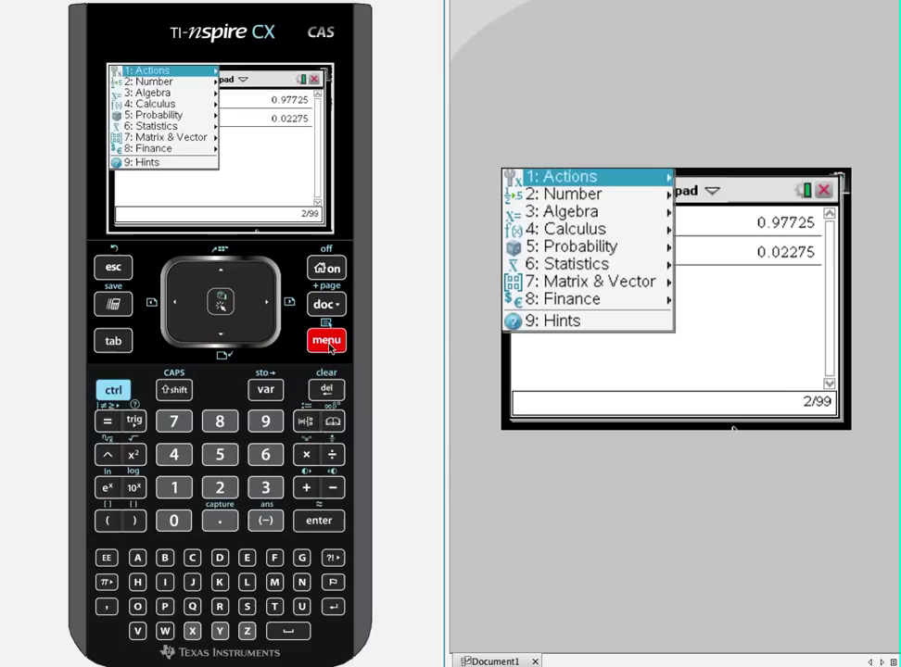
mouse_move(594, 269)
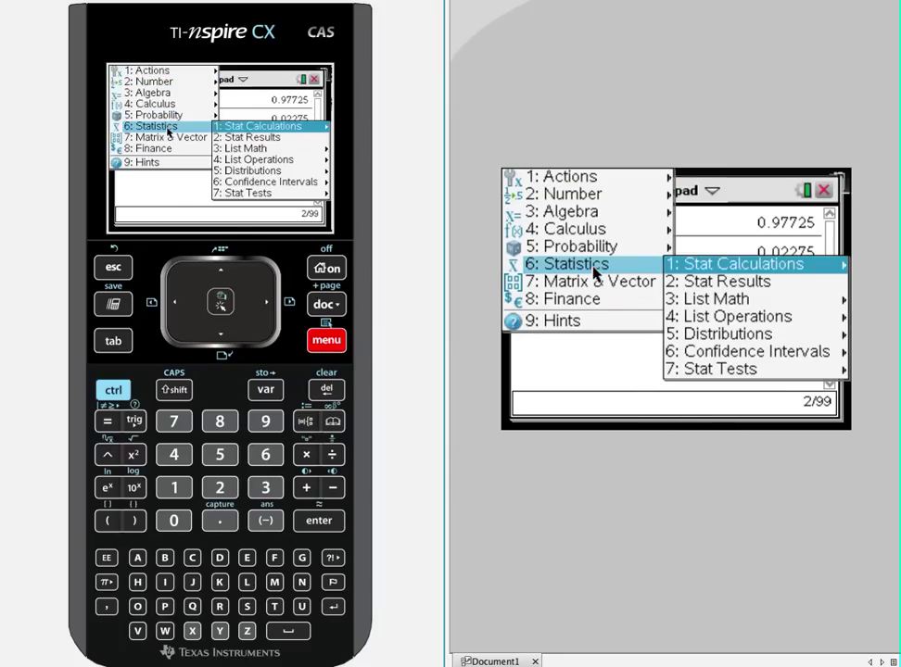
mouse_move(755, 341)
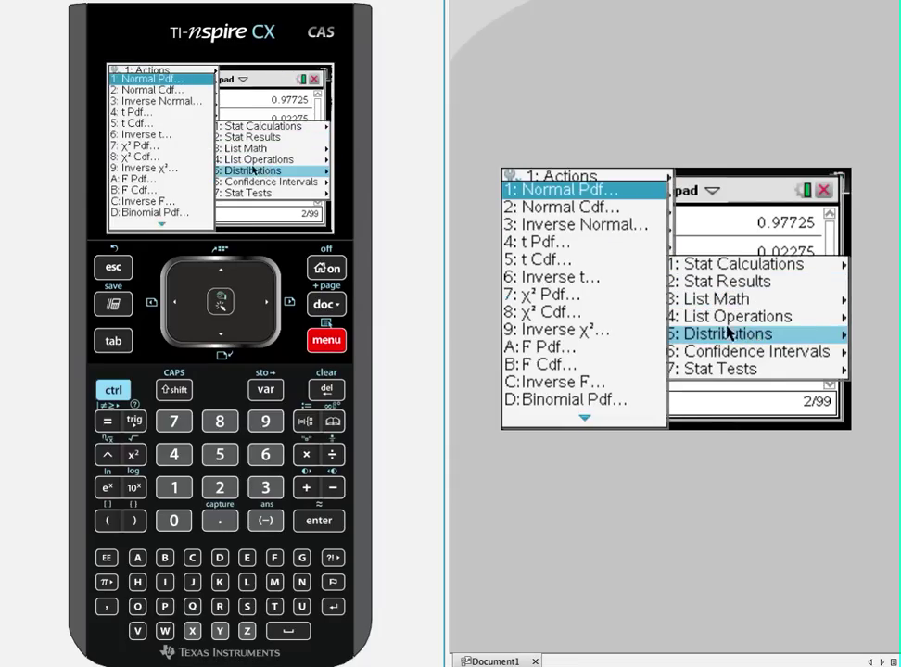
left_click(599, 206)
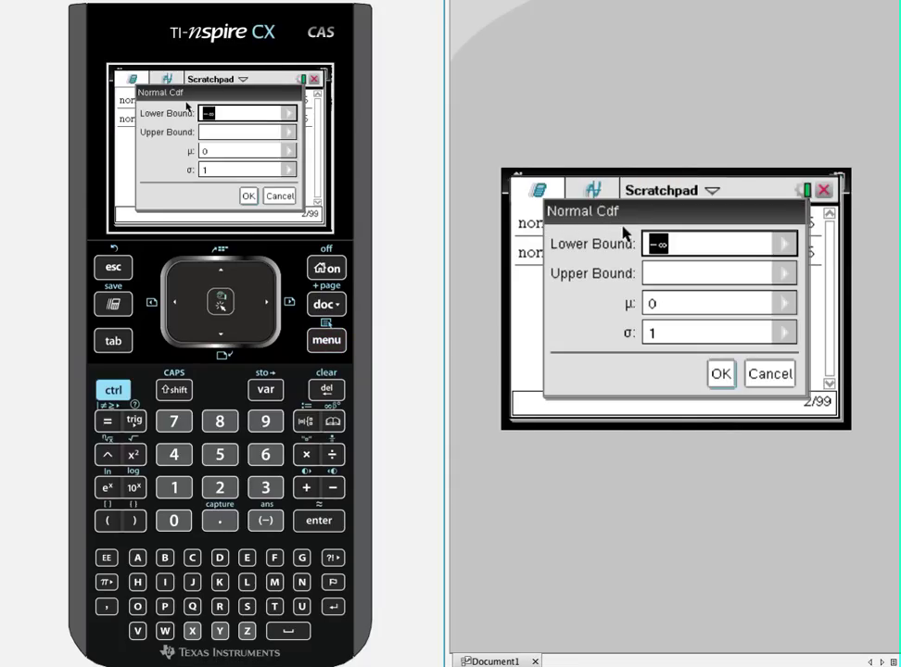
left_click(681, 280)
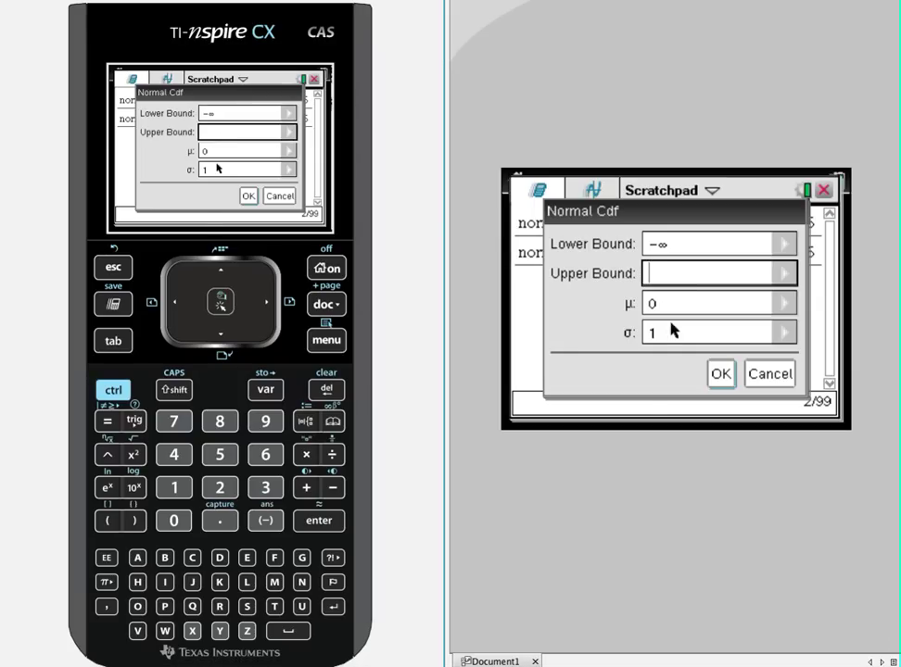
left_click(260, 519)
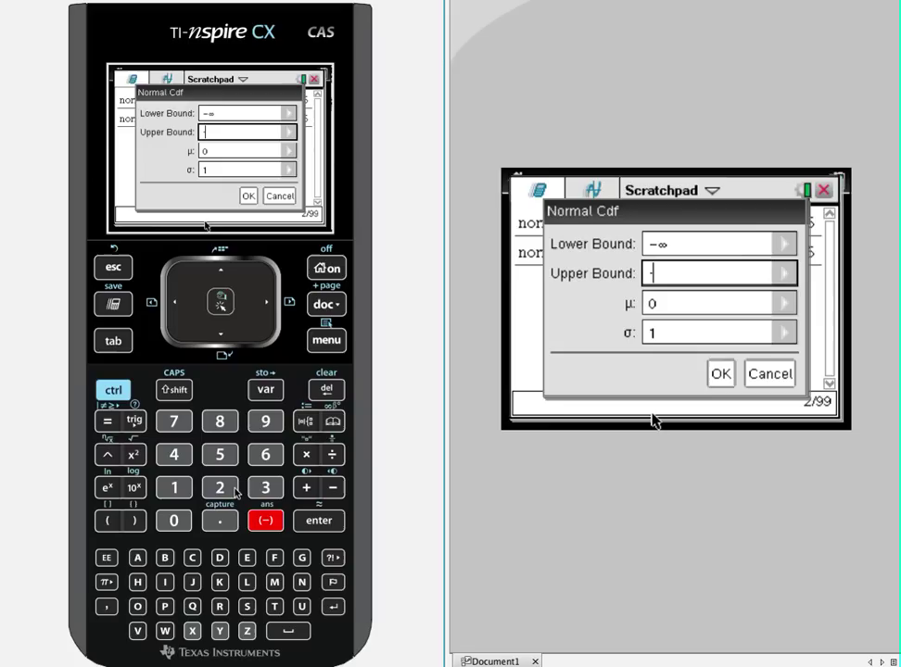
left_click(219, 488)
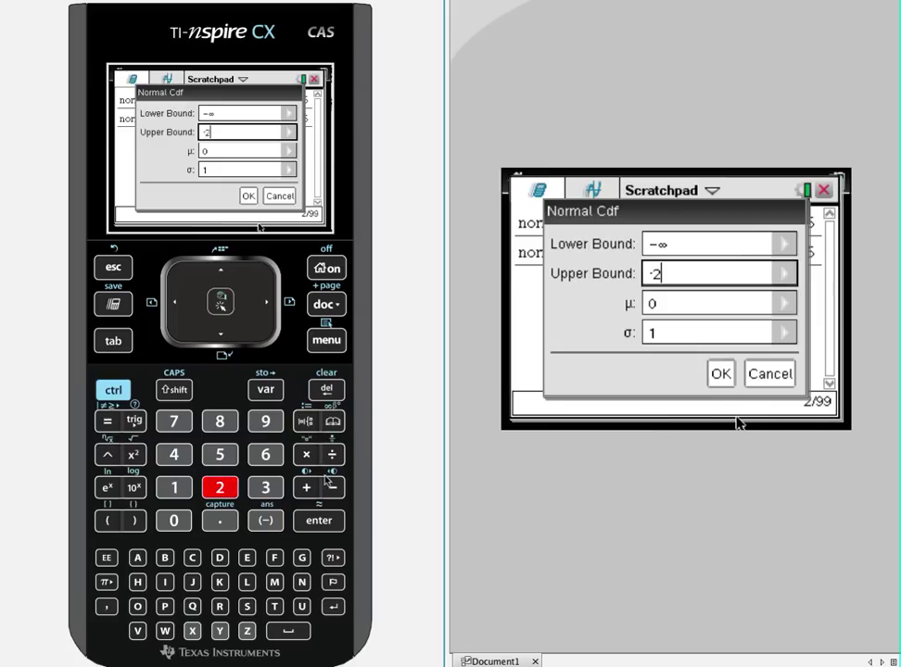
left_click(723, 376)
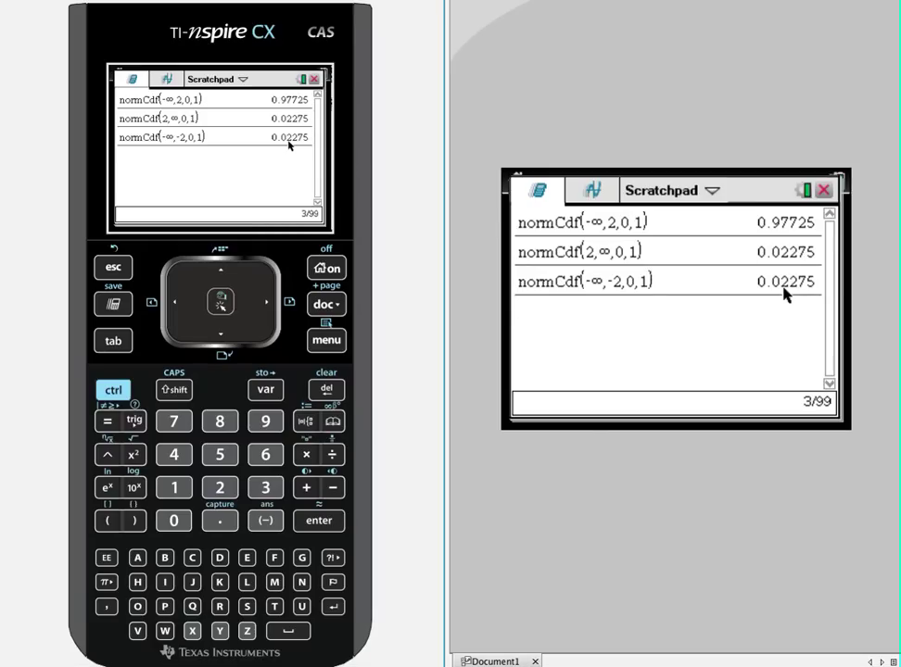
Run Inverse Normal with area 0.97725, μ 0, σ 1, returning z = 2
left_click(327, 341)
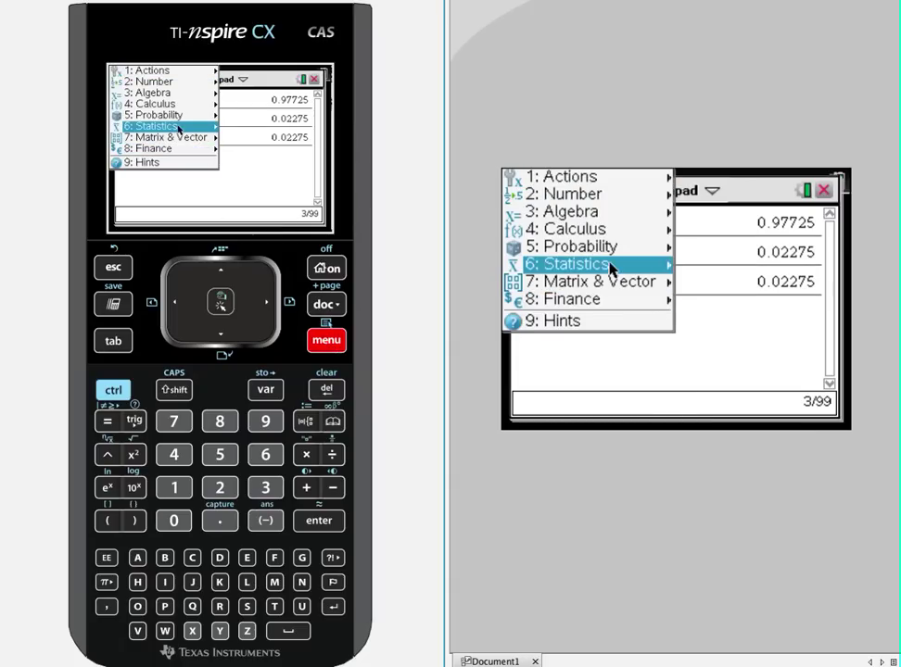
mouse_move(181, 127)
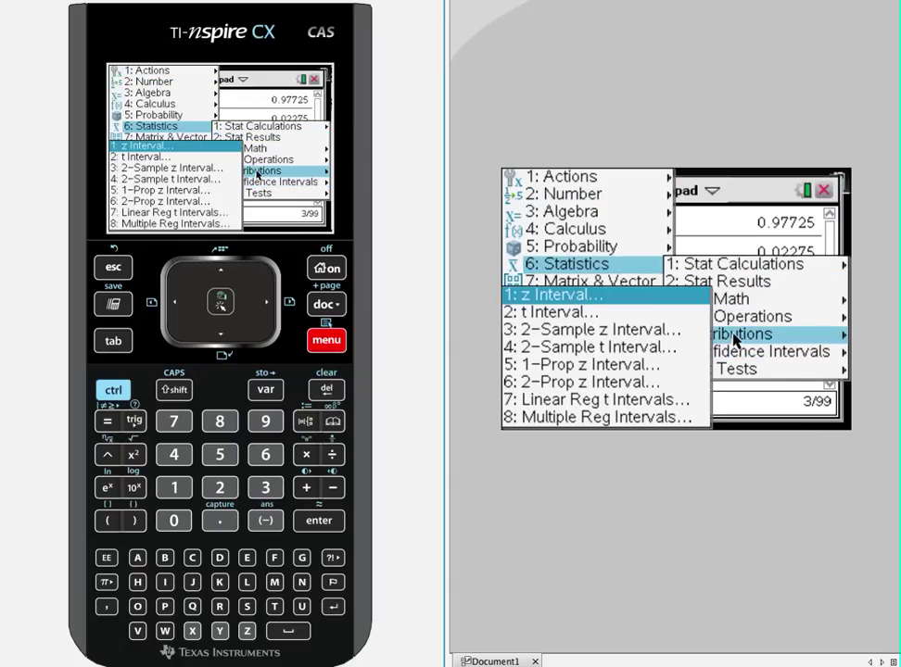
mouse_move(257, 173)
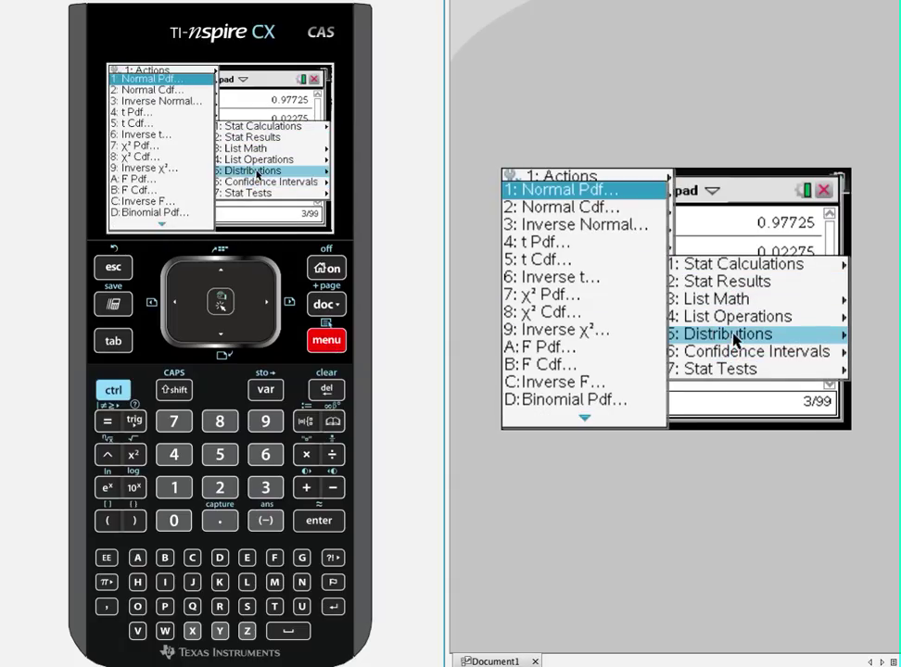
left_click(607, 232)
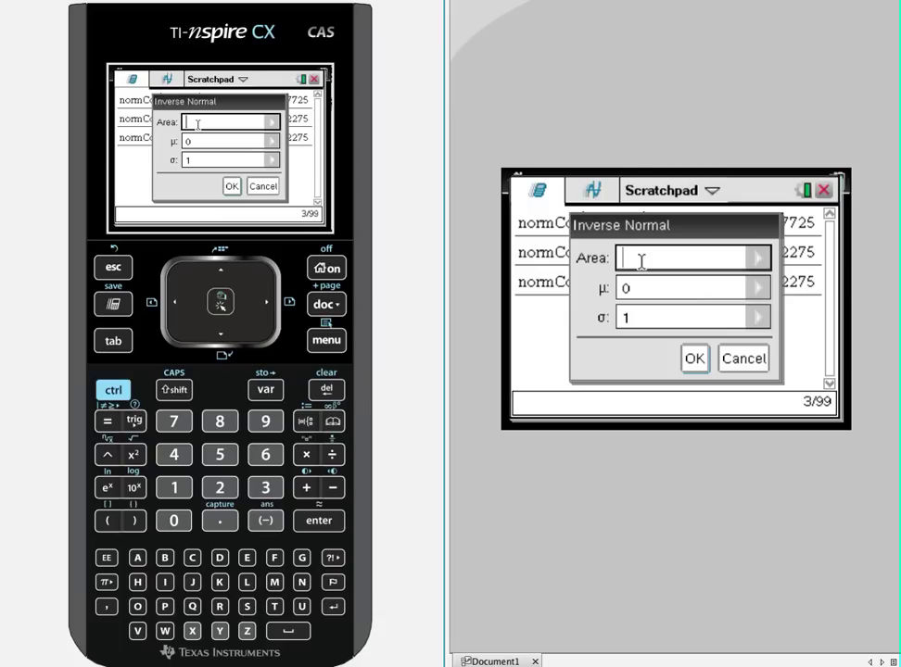
type(".97")
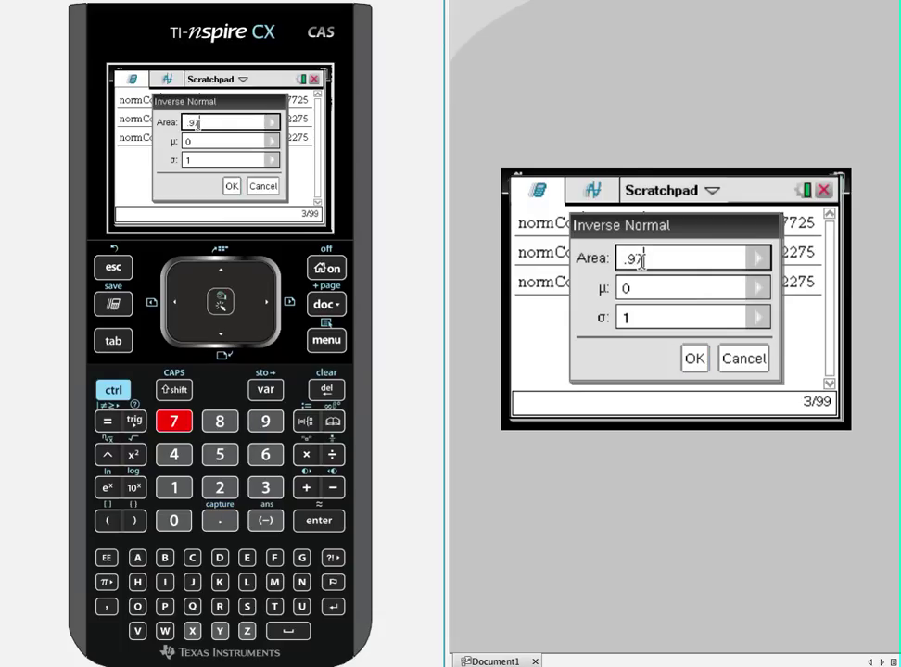
type("725")
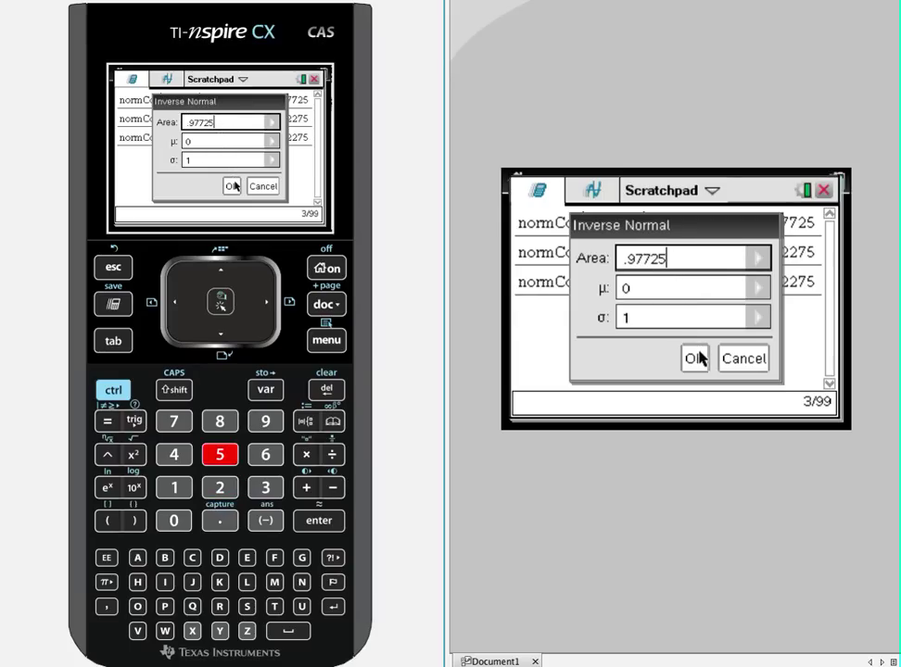
left_click(698, 359)
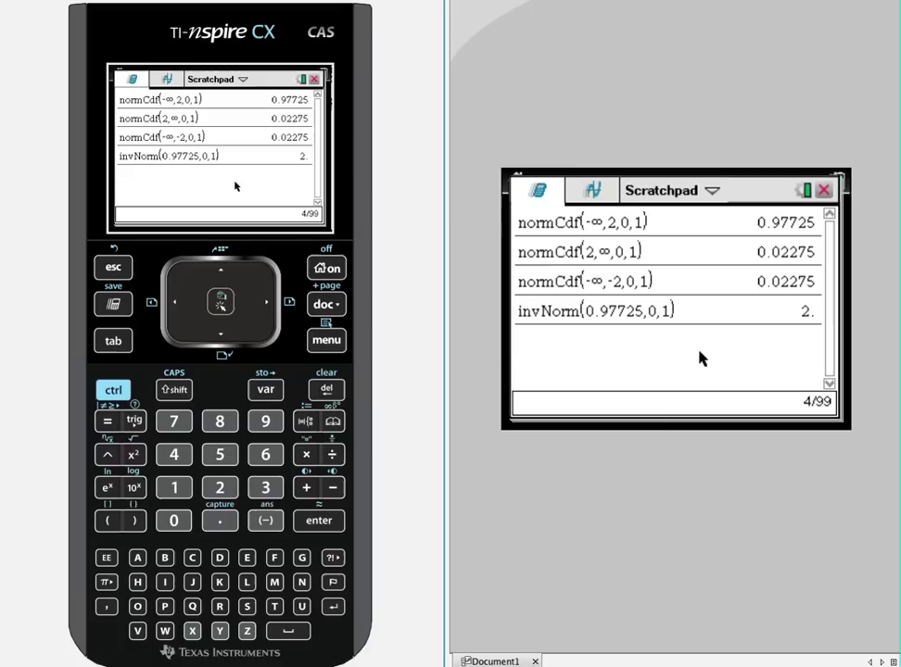
Run Inverse Normal with area 0.02275, μ 0, σ 1, returning z = -2
left_click(326, 340)
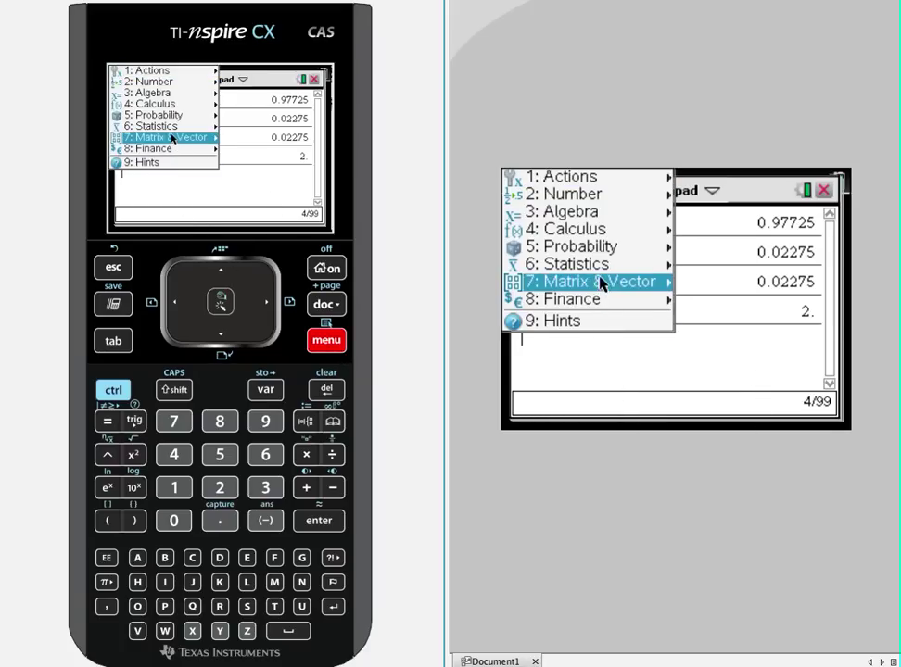
mouse_move(601, 268)
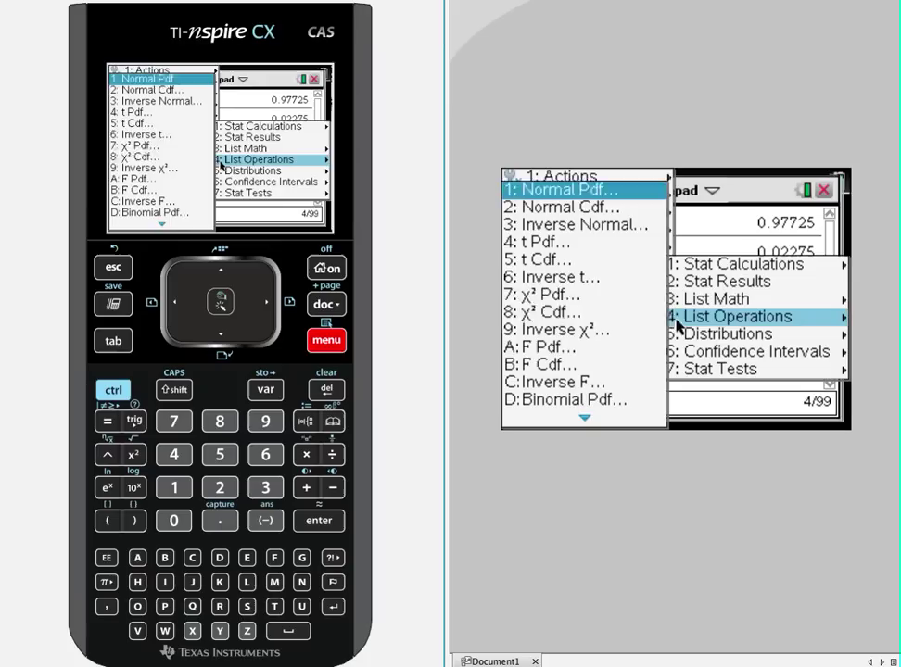
left_click(607, 224)
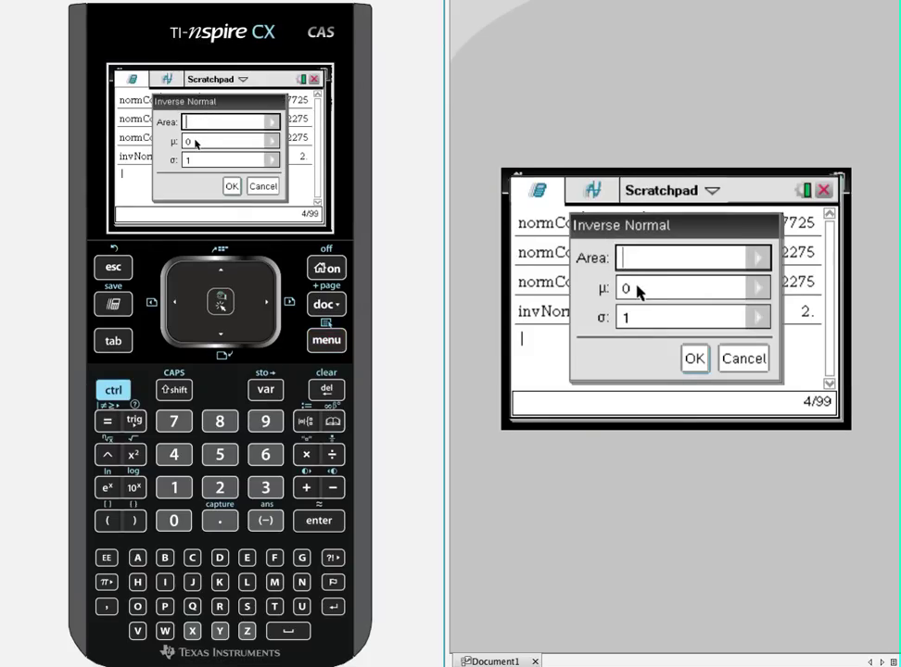
type(".022")
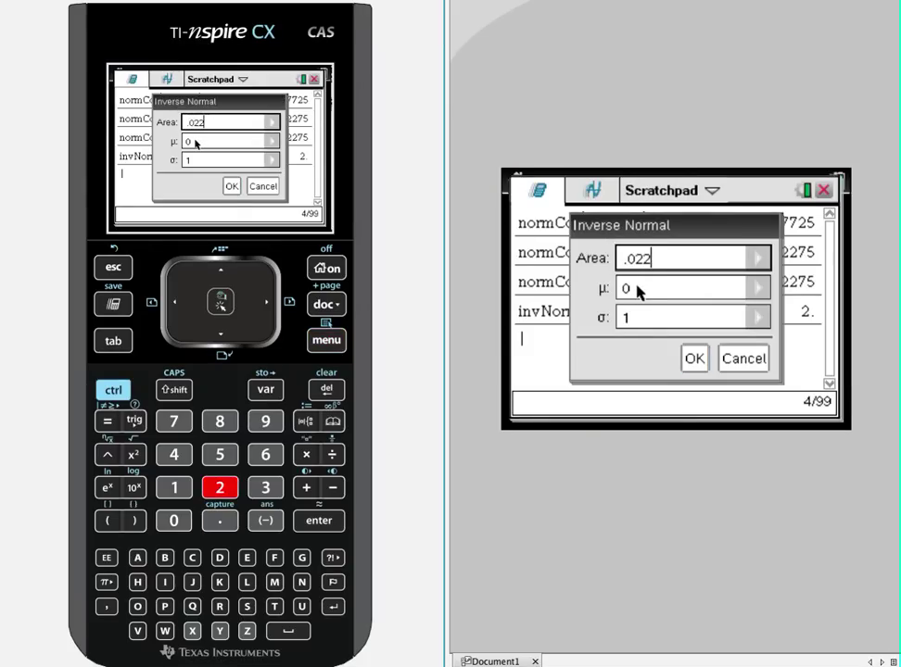
type("75")
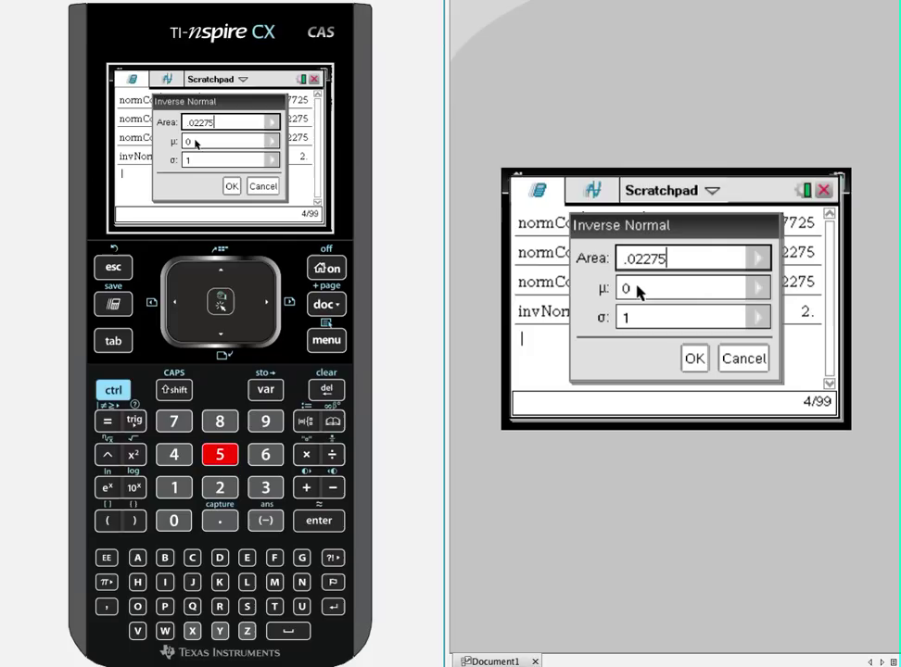
left_click(694, 358)
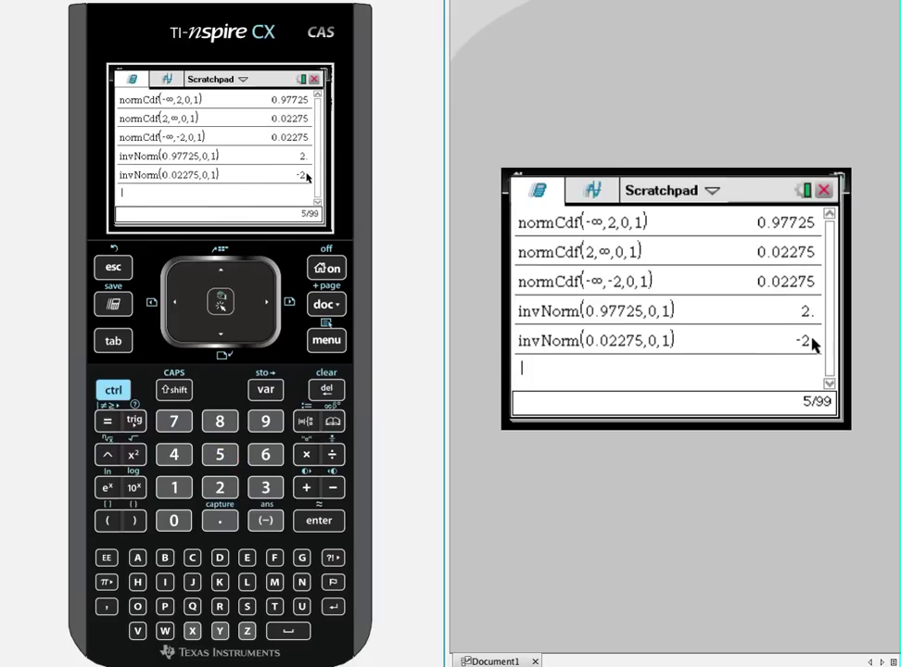